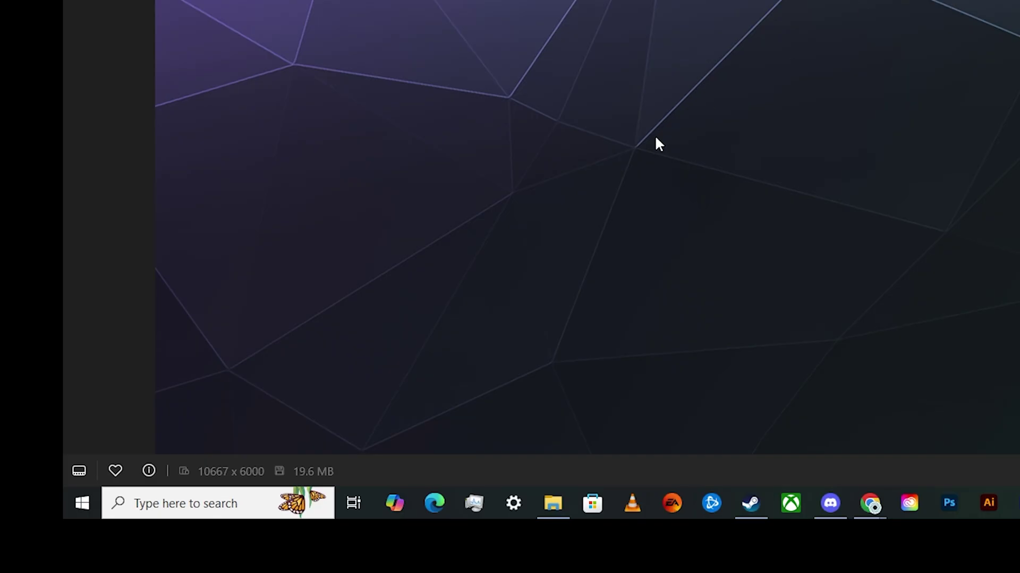
Search for FiveM and open the Start Menu Programs folder holding its shortcut
{"action": "left_click", "coordinate": [250, 504]}
{"action": "type", "text": "FiveM"}
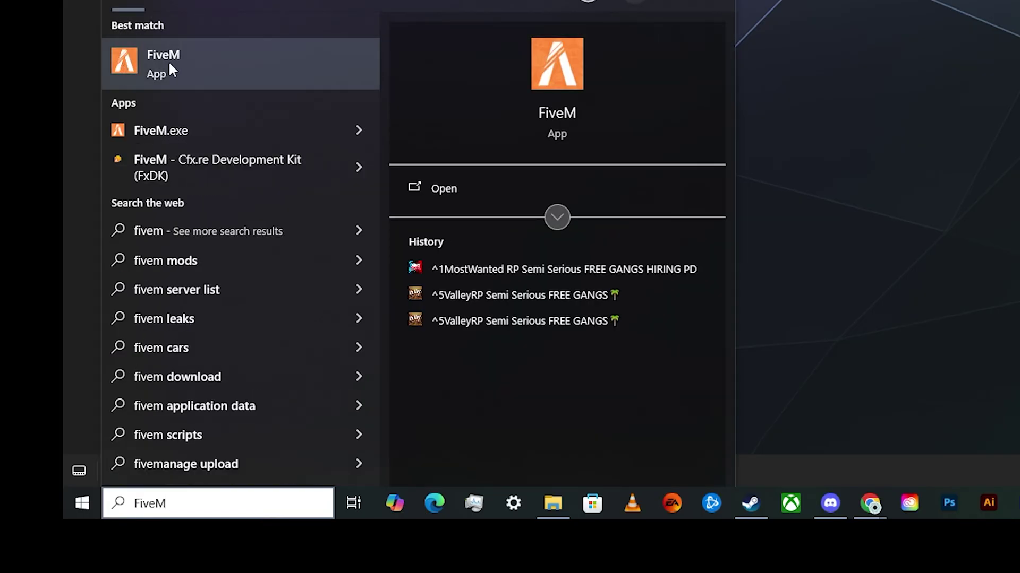
{"action": "right_click", "coordinate": [197, 67]}
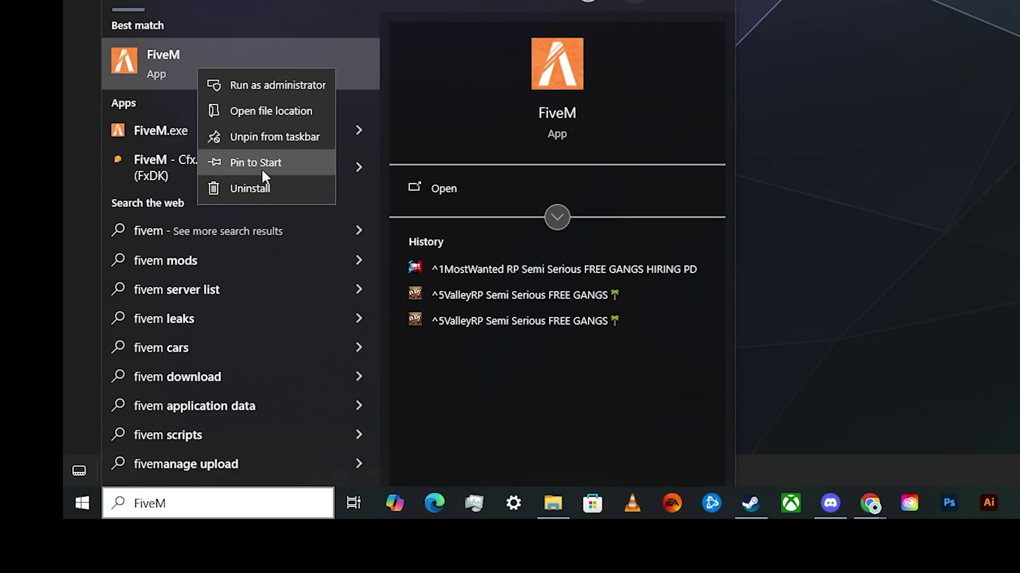
{"action": "left_click", "coordinate": [271, 111]}
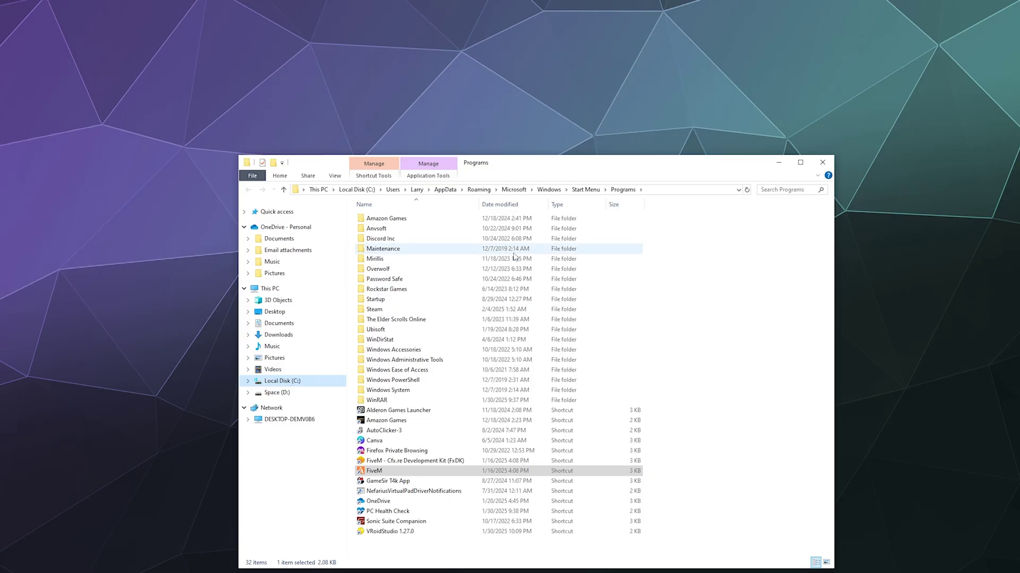
Follow the FiveM shortcut's file location to the FiveM program folder
{"action": "left_click_drag", "start_coordinate": [564, 168], "coordinate": [540, 67]}
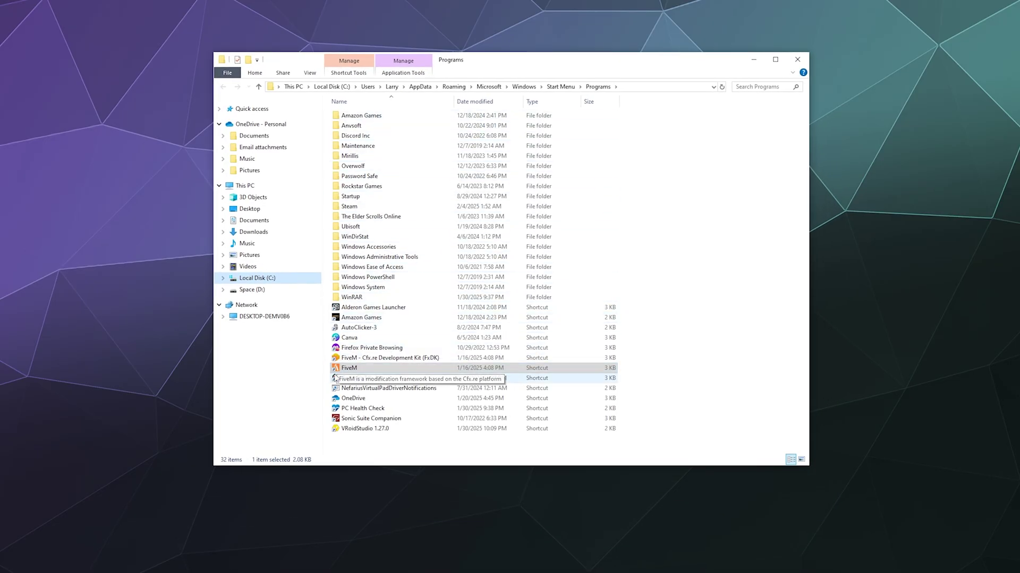
{"action": "right_click", "coordinate": [363, 370]}
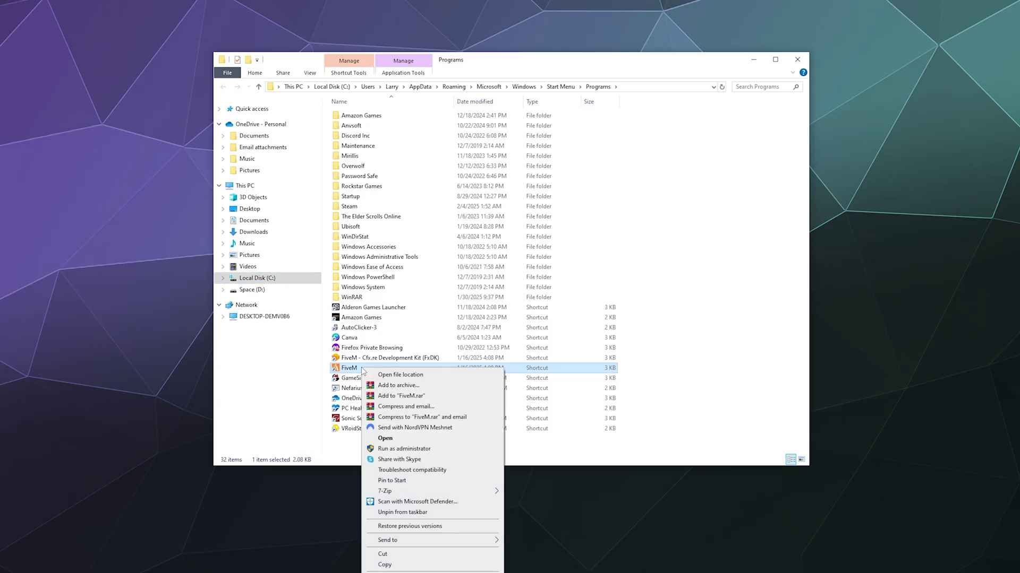
{"action": "left_click", "coordinate": [389, 376]}
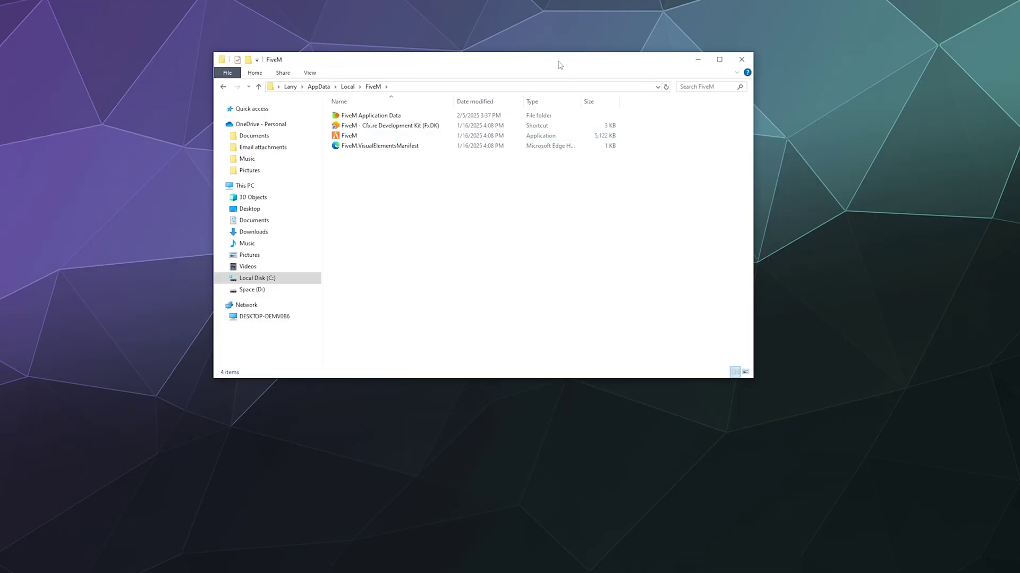
Open FiveM Application Data and then its data folder
{"action": "left_click_drag", "start_coordinate": [559, 65], "coordinate": [602, 143]}
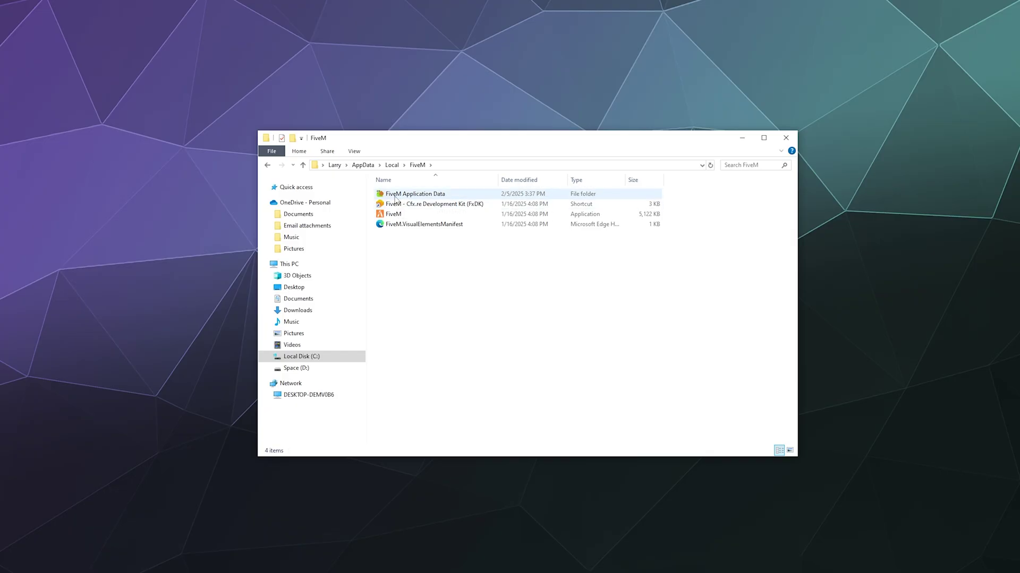
{"action": "mouse_move", "coordinate": [415, 194]}
{"action": "double_click", "coordinate": [403, 196]}
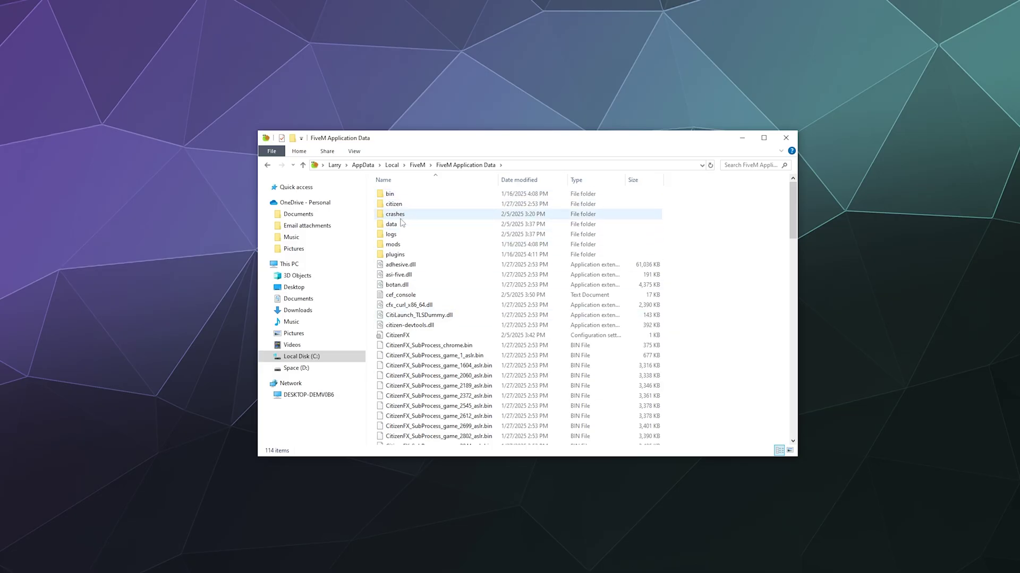
{"action": "double_click", "coordinate": [406, 225]}
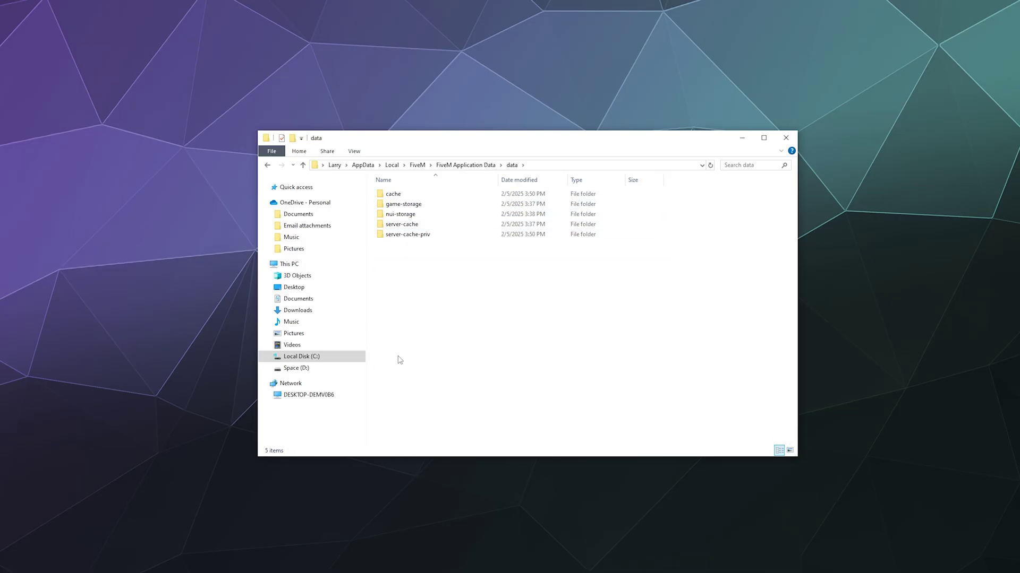
Select cache, server-cache and server-cache-priv together and delete them, recycling about 4,595 items
{"action": "left_click", "coordinate": [424, 195]}
{"action": "left_click", "coordinate": [423, 224], "text": "ctrl"}
{"action": "left_click", "coordinate": [408, 236], "text": "ctrl"}
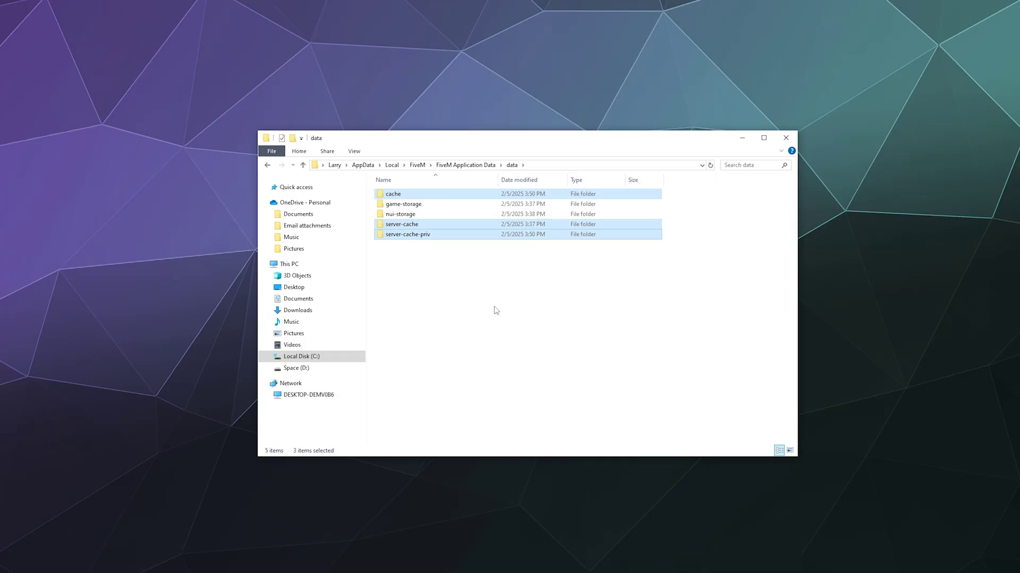
{"action": "right_click", "coordinate": [408, 236]}
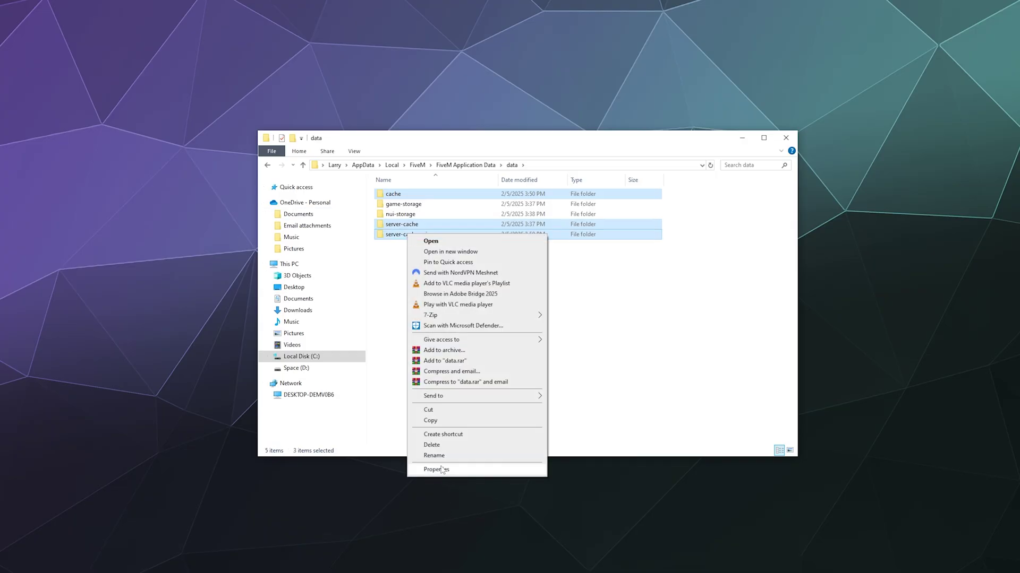
{"action": "left_click", "coordinate": [434, 445]}
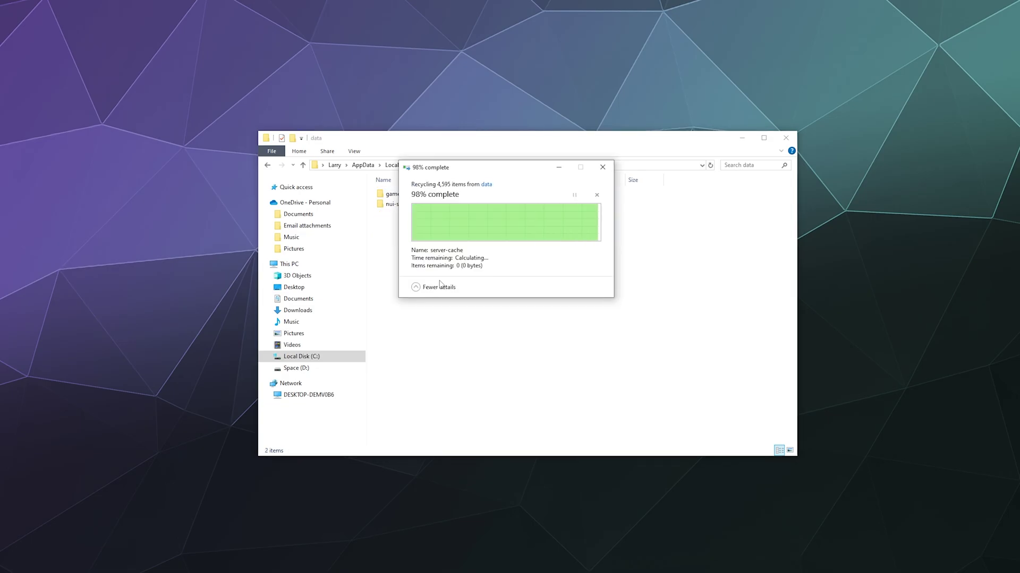